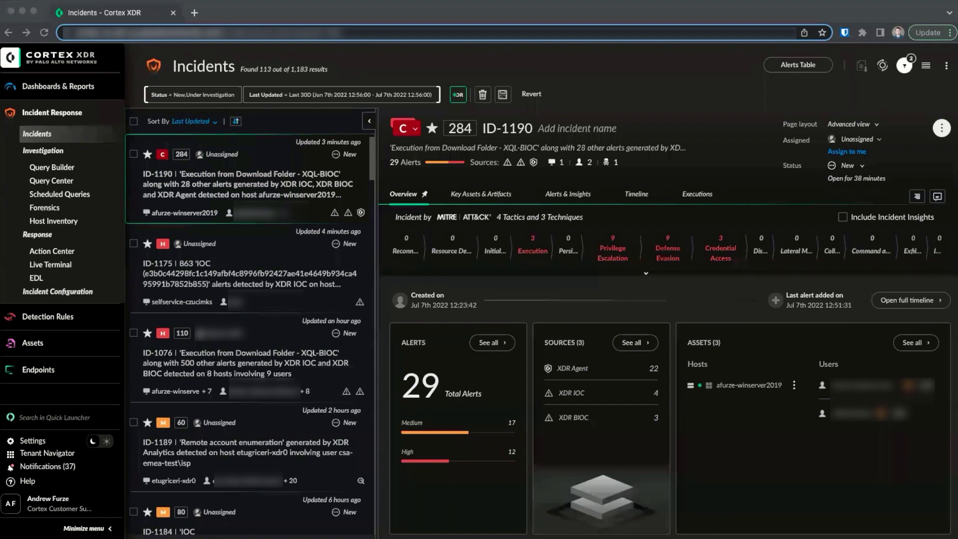
Look up the pasted malware SHA-256 hash with the console's quick search, then dismiss the results
left_click(44, 417)
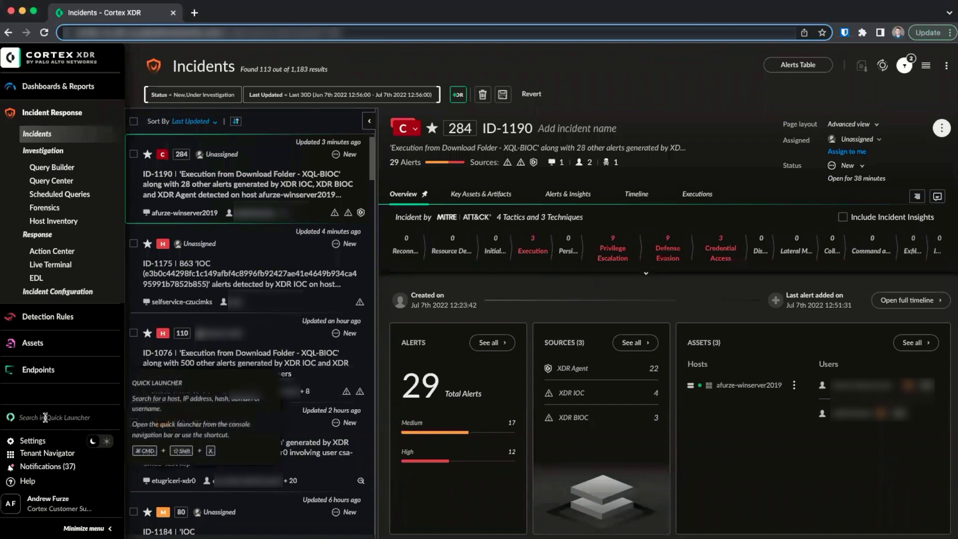
key("super+v")
key("Return")
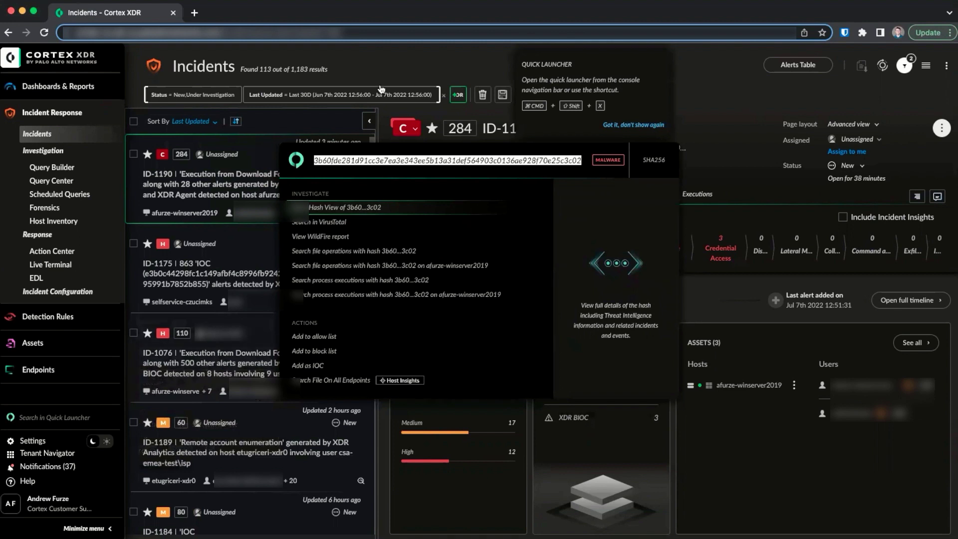
left_click(376, 70)
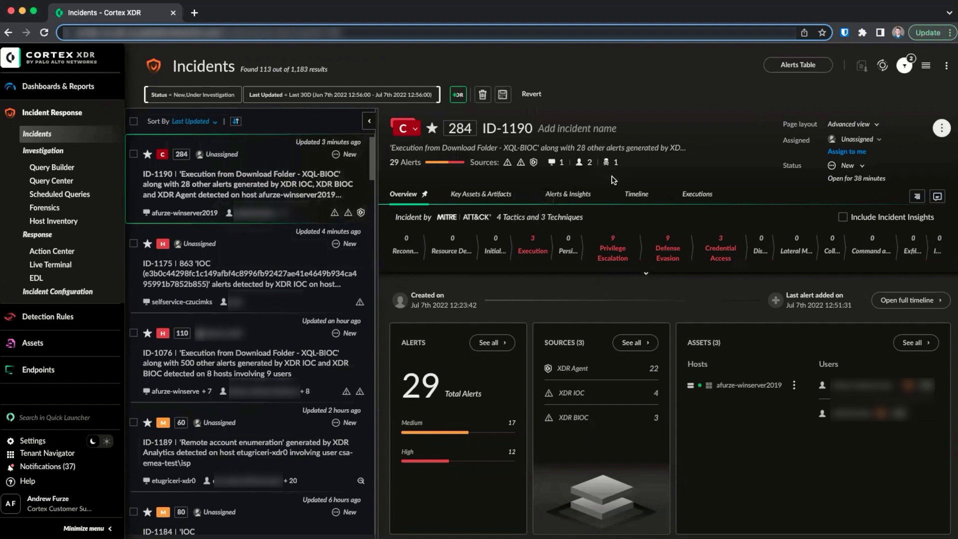
From incident ID-1190's key artifacts, open a Hash View for malware 3b60…3c02 and return to the incident
left_click(558, 194)
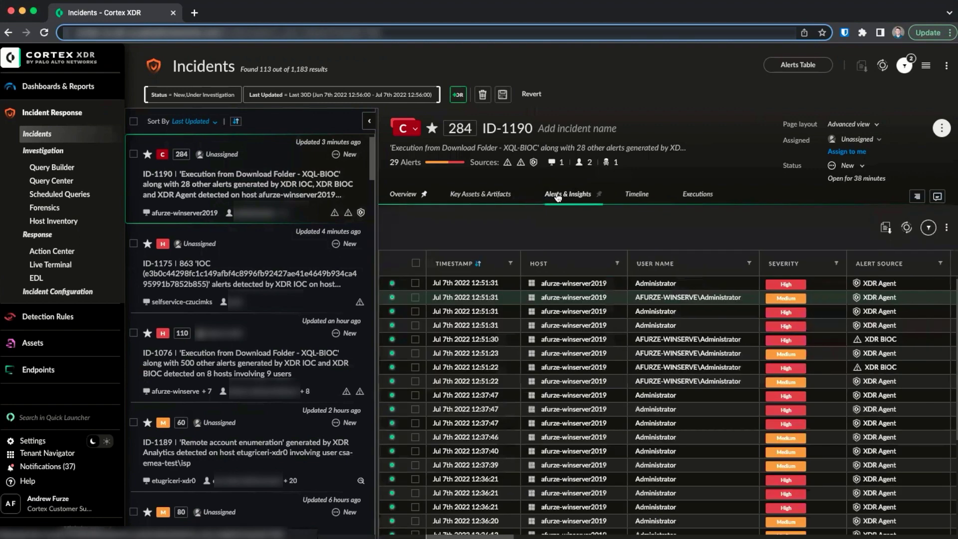
left_click(481, 193)
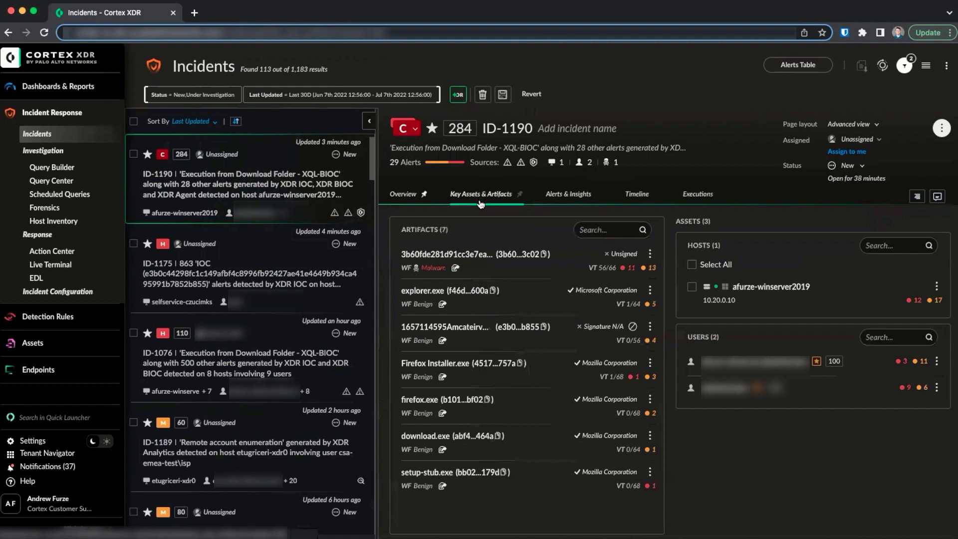
left_click(651, 254)
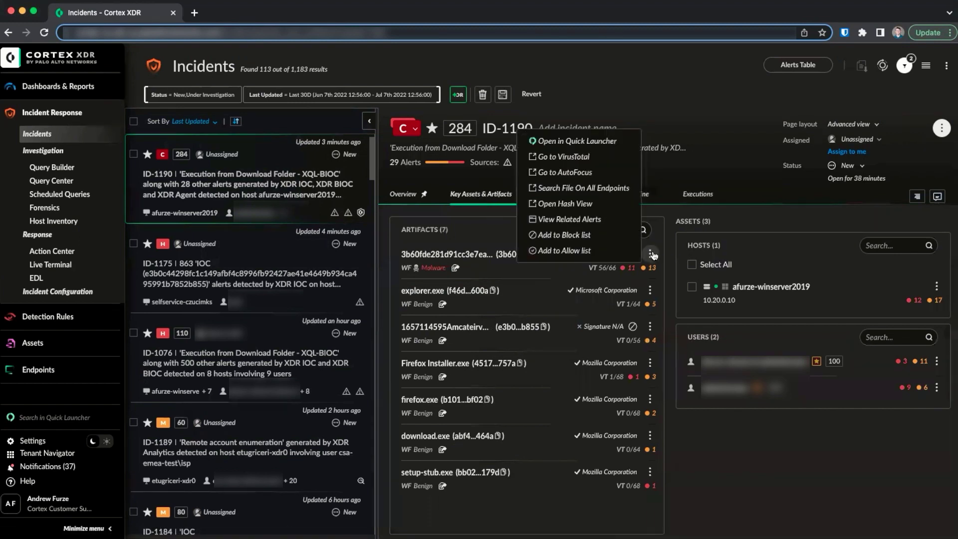
left_click(617, 208)
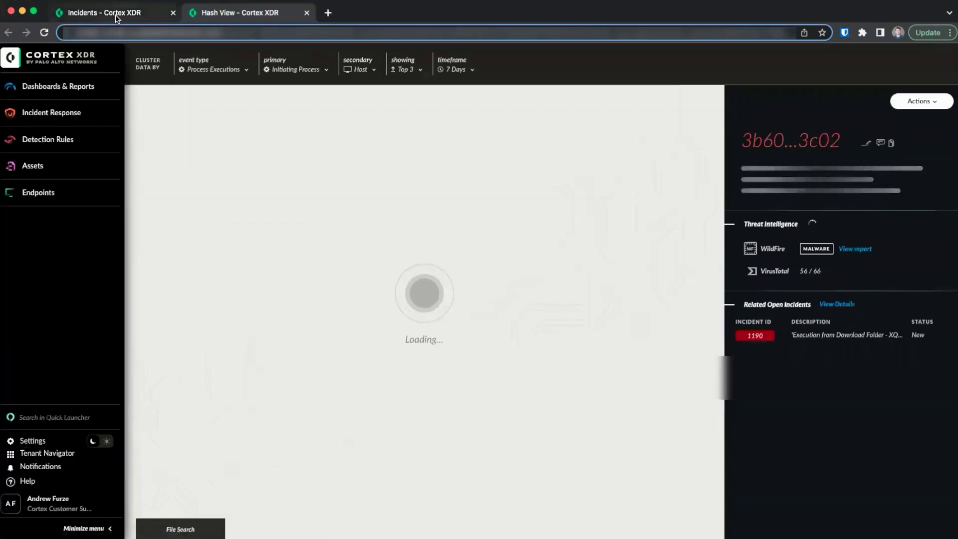
left_click(115, 13)
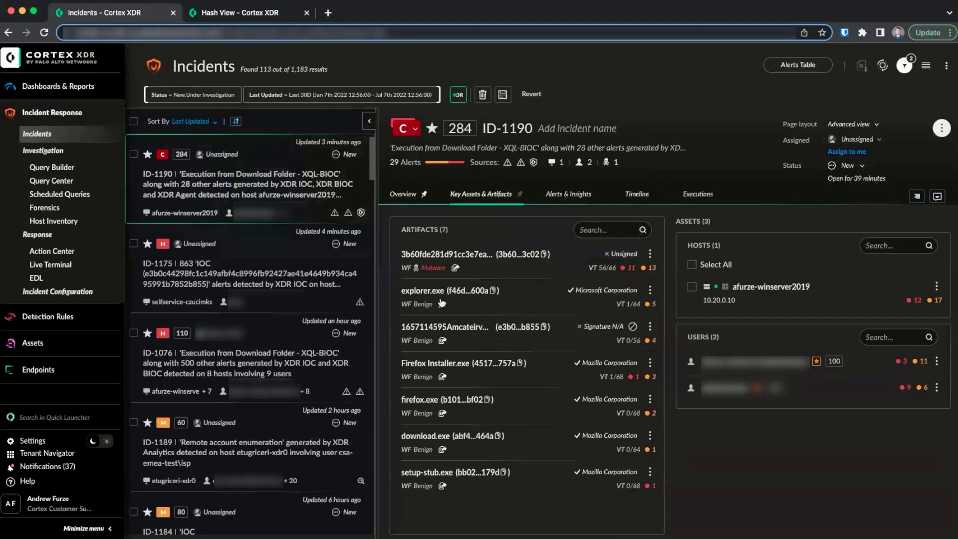
Switch to the 'Hash View - Cortex XDR' tab showing 3b60…3c02's executions and threat intel
left_click(259, 15)
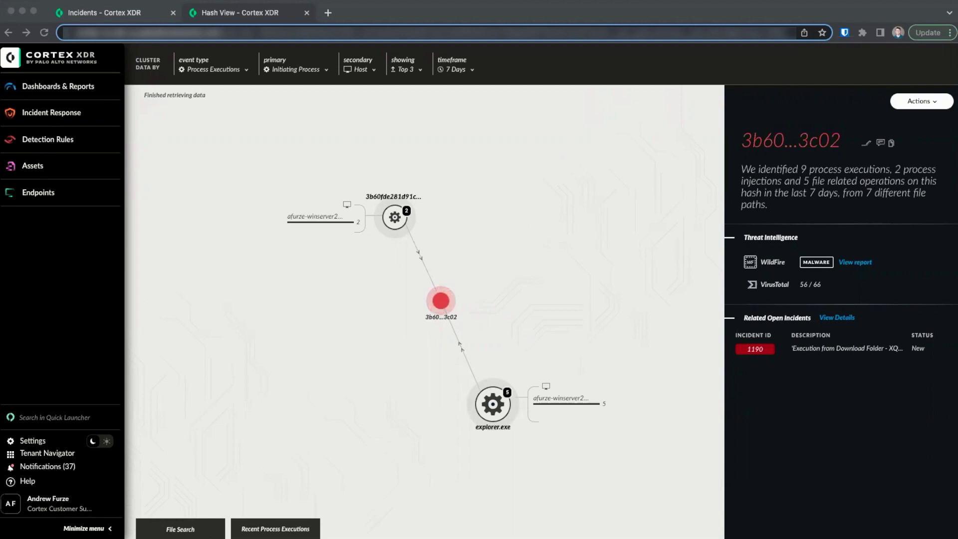
left_click(243, 73)
left_click(243, 71)
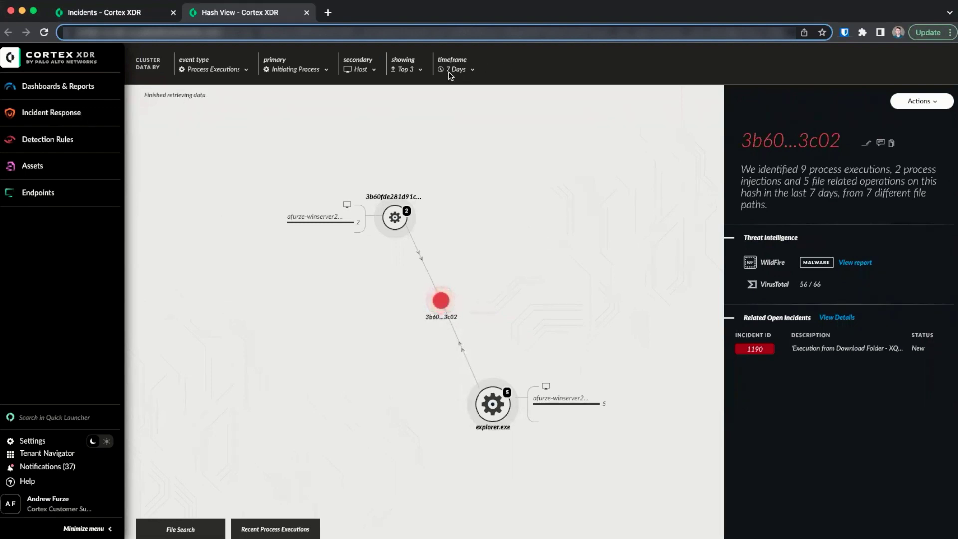
left_click(375, 73)
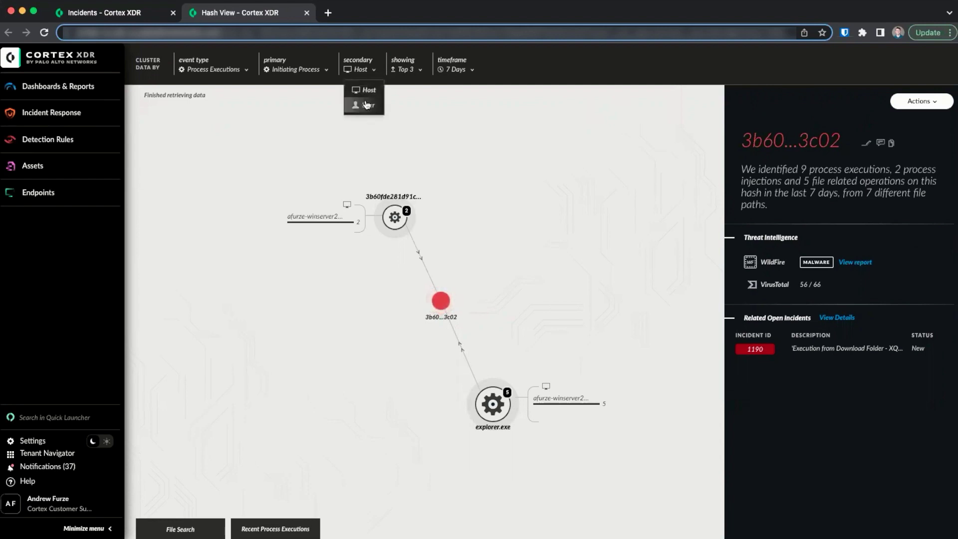
left_click(397, 71)
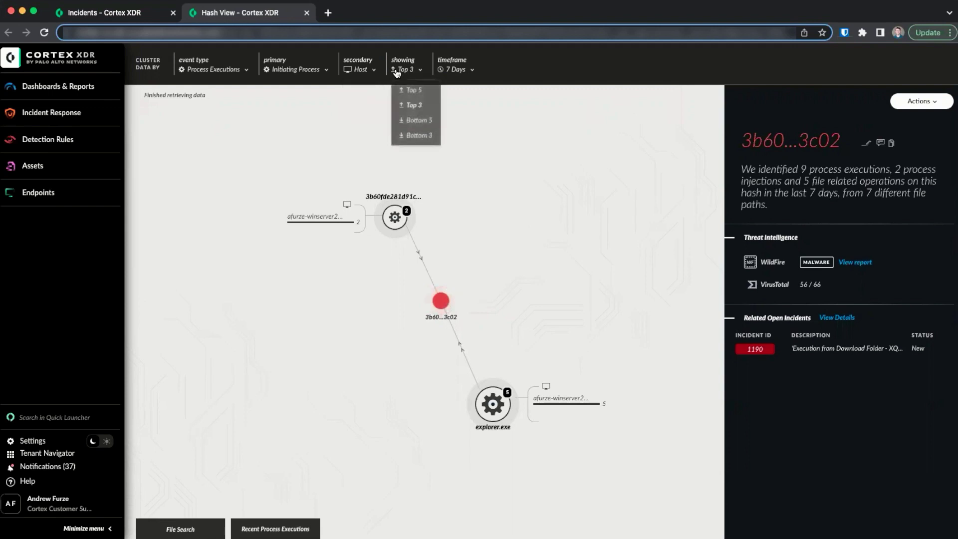
left_click(455, 71)
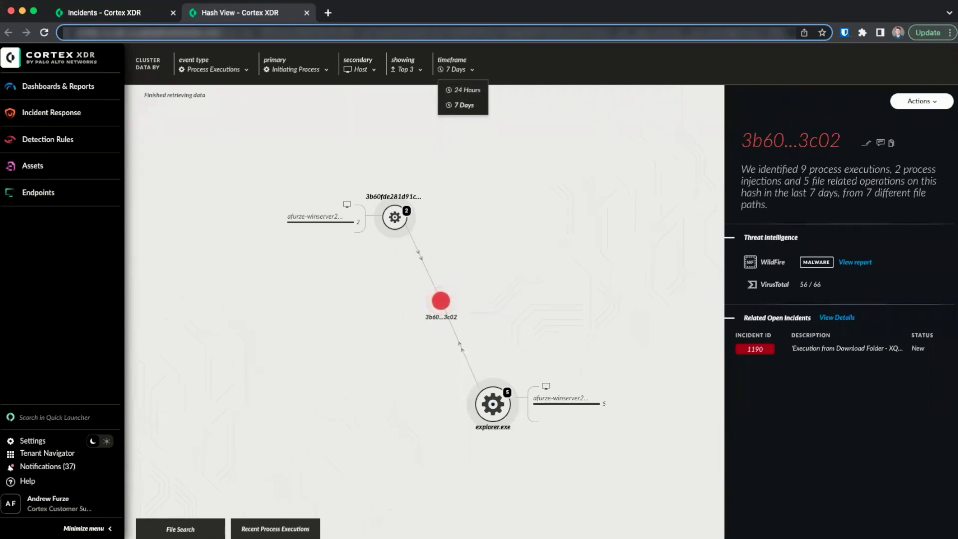
left_click(169, 368)
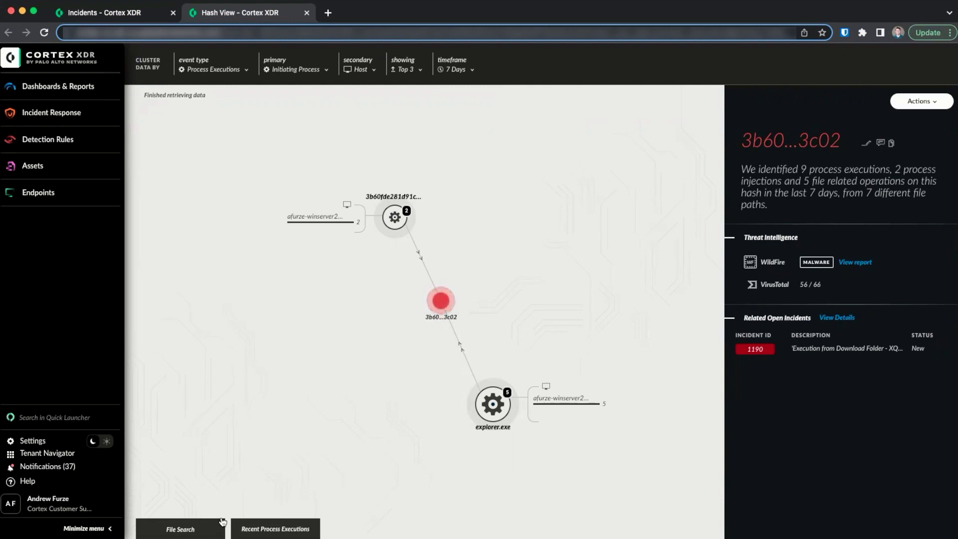
left_click(177, 519)
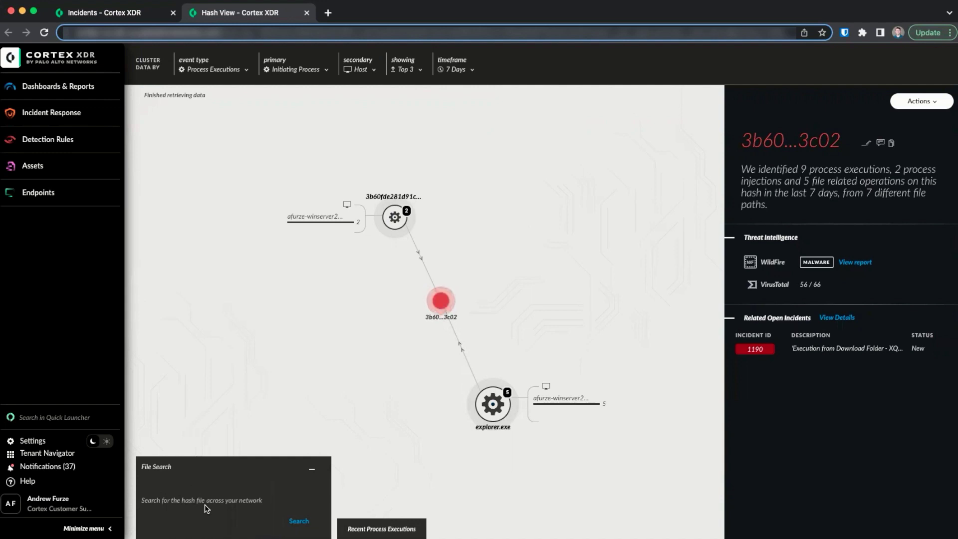
left_click(293, 524)
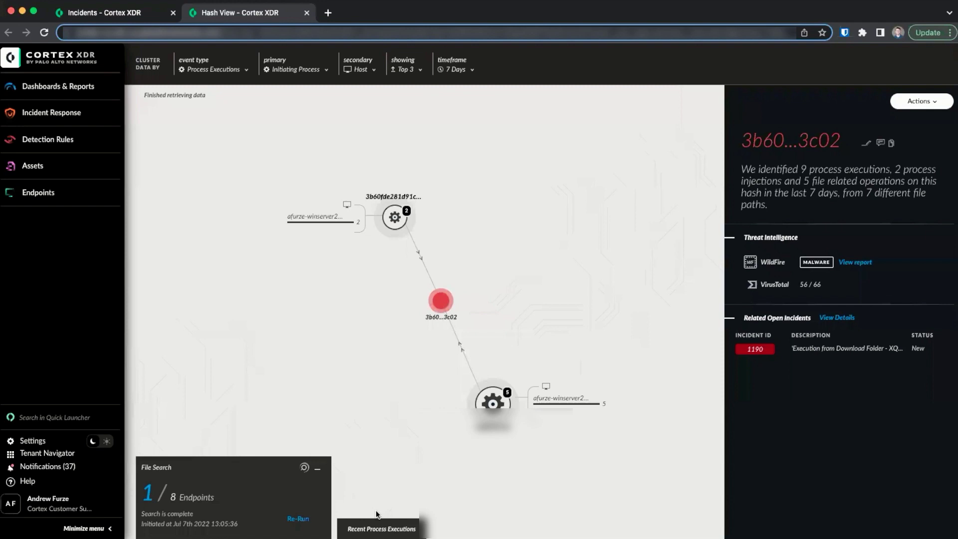
left_click(385, 527)
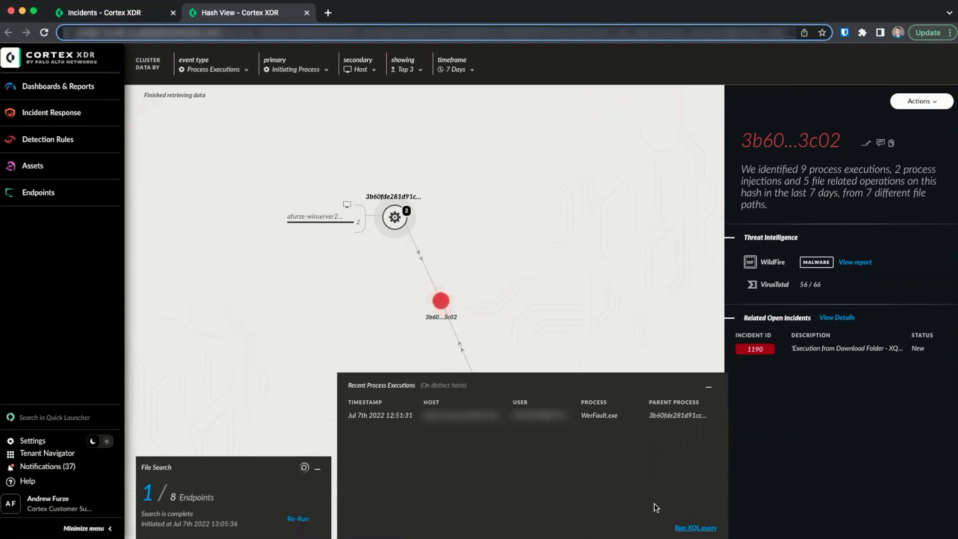
Add hash 3b60…3c02 to the block list on all endpoints and confirm
left_click(936, 104)
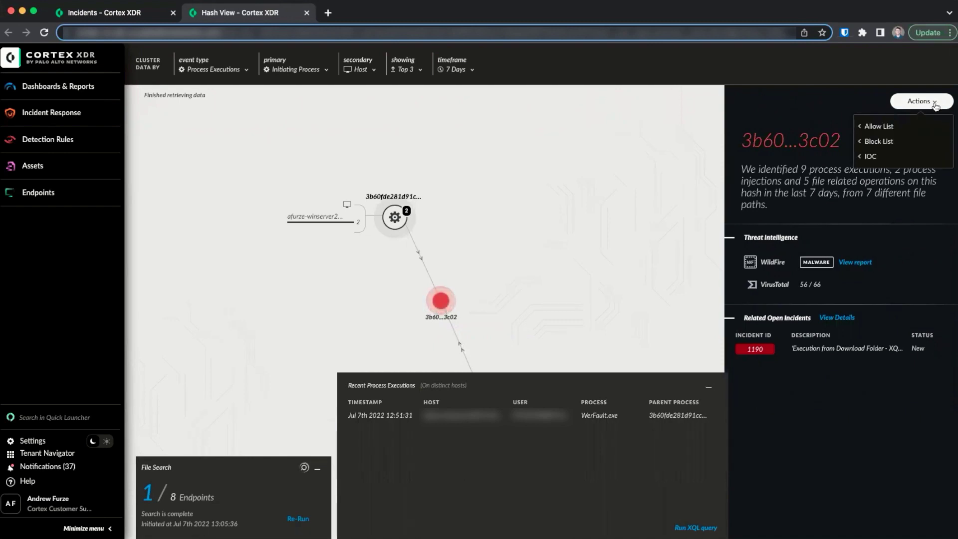
mouse_move(928, 124)
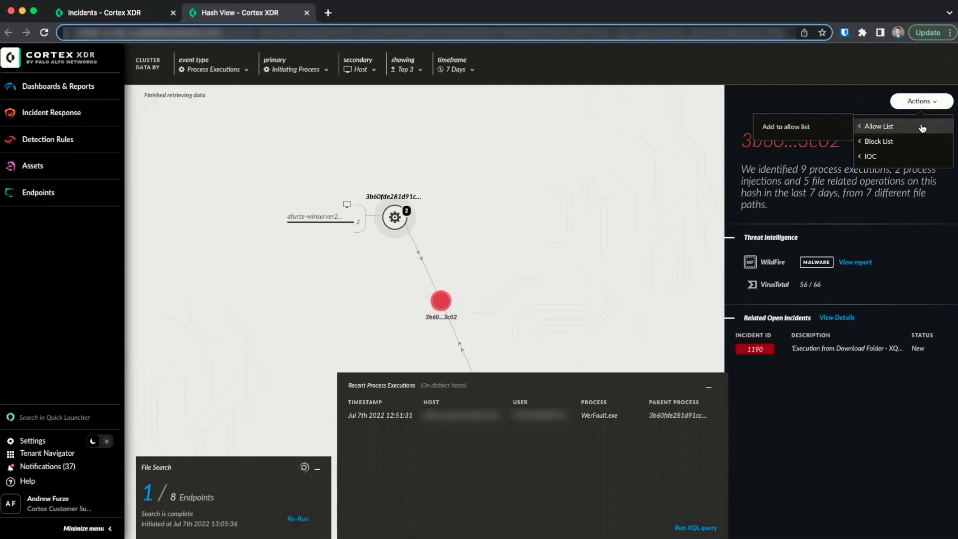
mouse_move(921, 144)
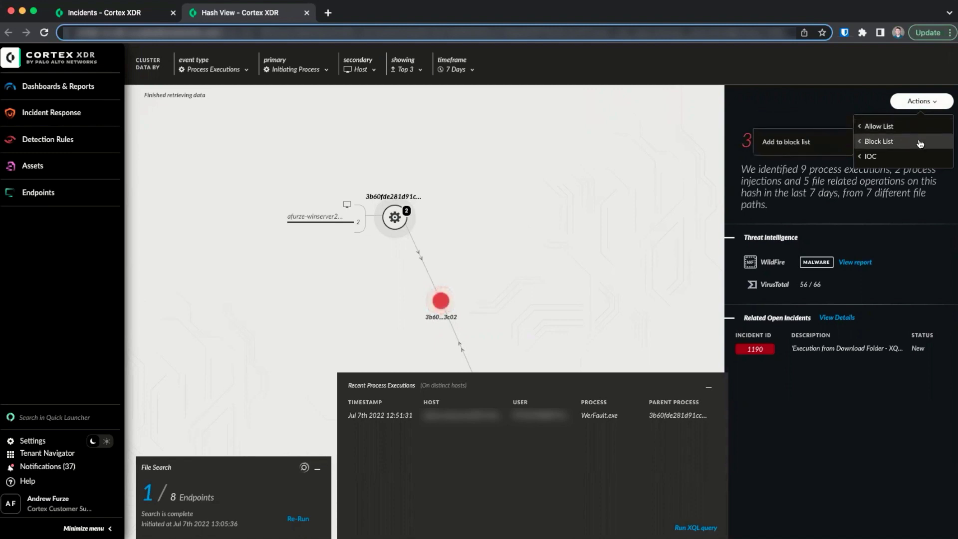
mouse_move(911, 162)
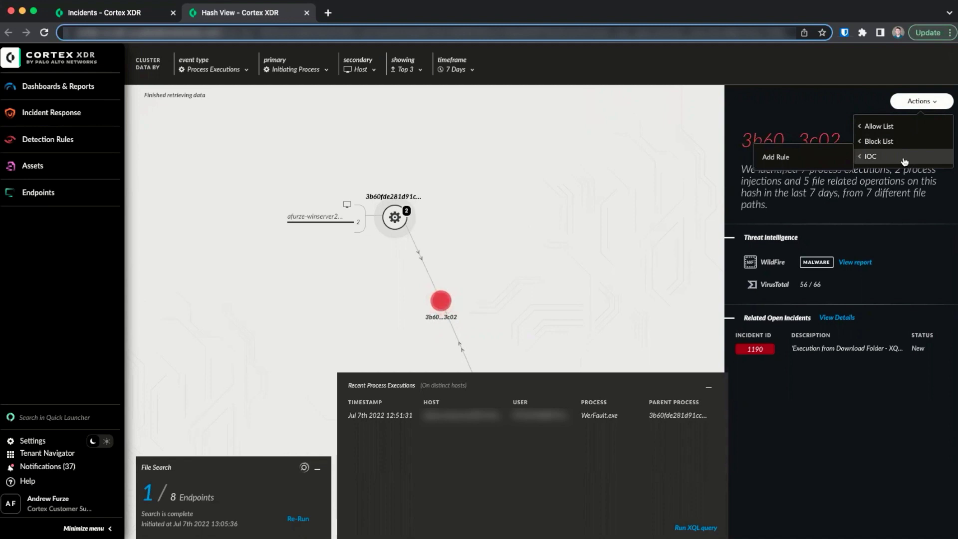
mouse_move(859, 148)
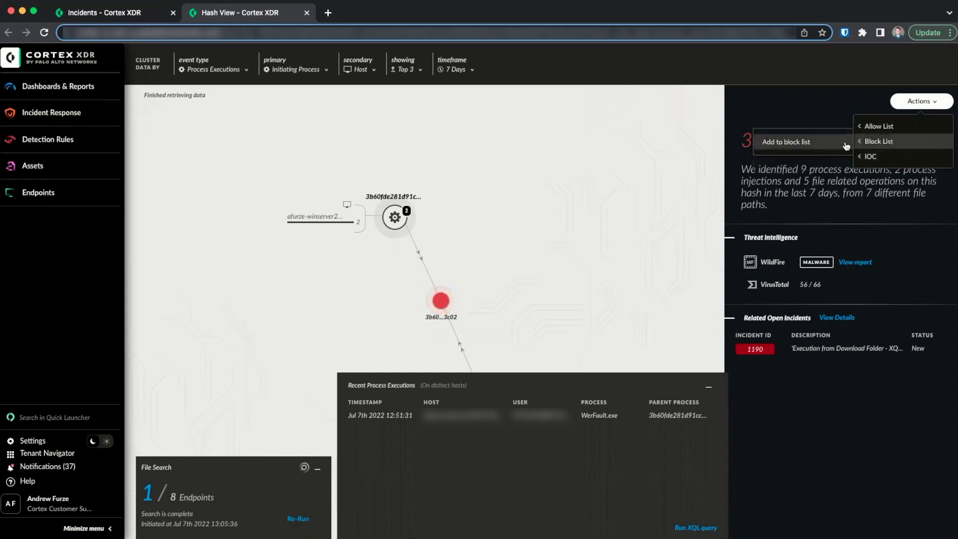
left_click(806, 142)
left_click(558, 245)
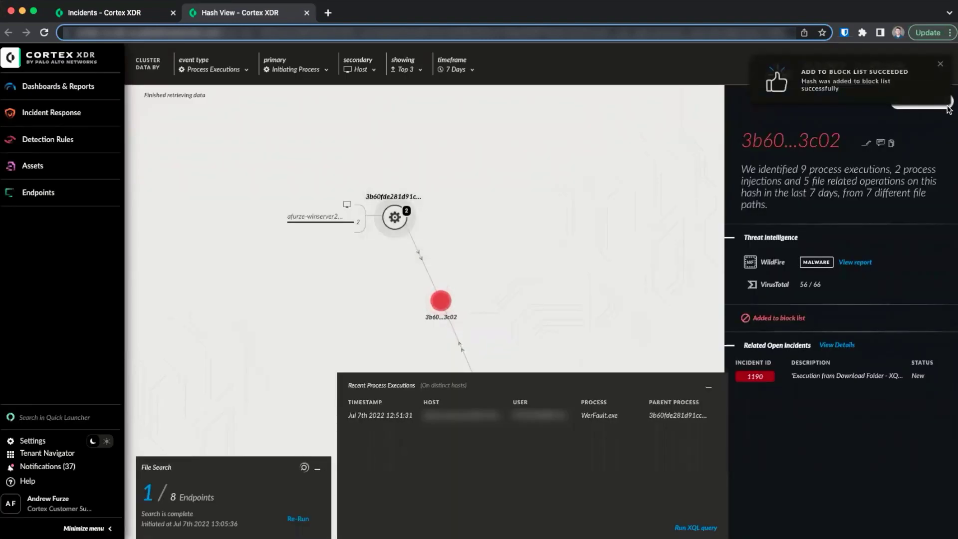
left_click(922, 101)
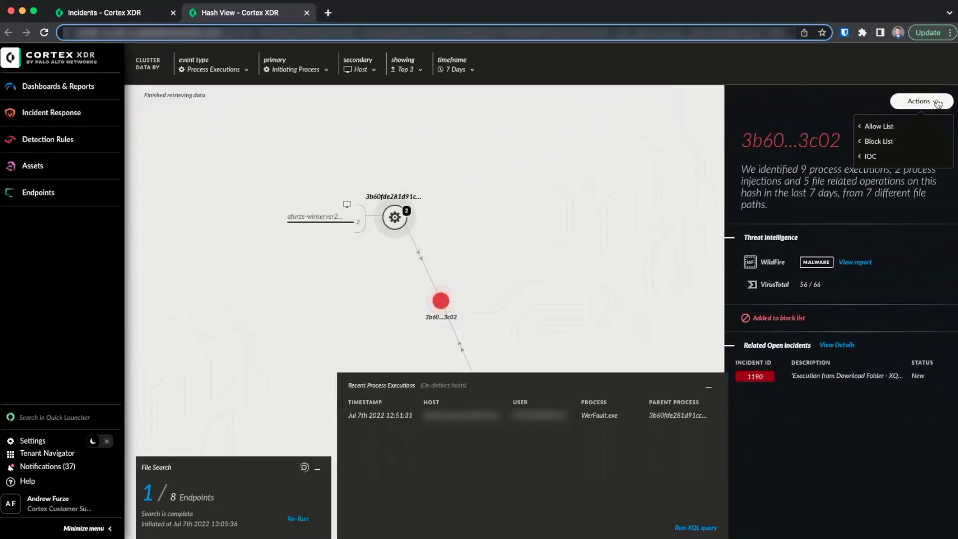
Create the hash's IOC rule: Bad reputation, A - Completely Reliable, No Expiration, Critical severity
mouse_move(861, 157)
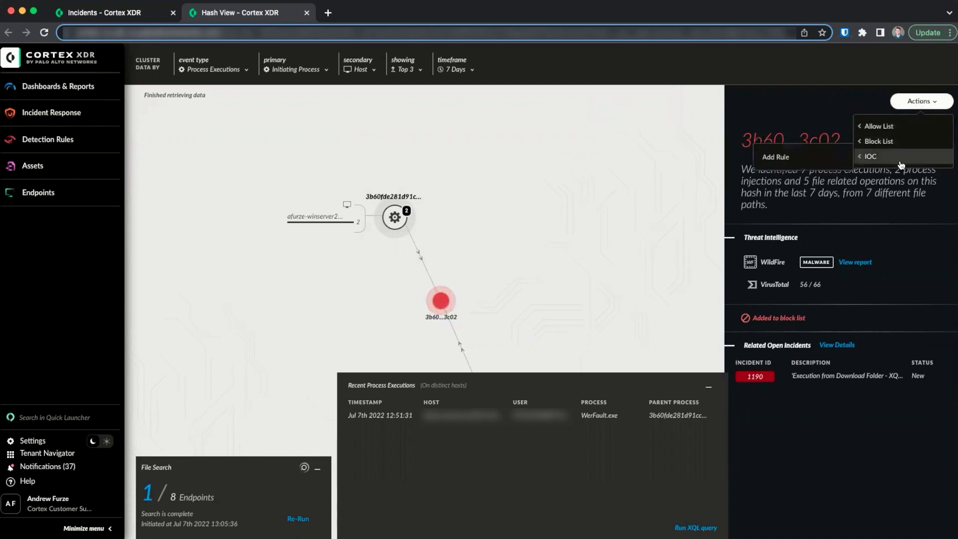
left_click(764, 164)
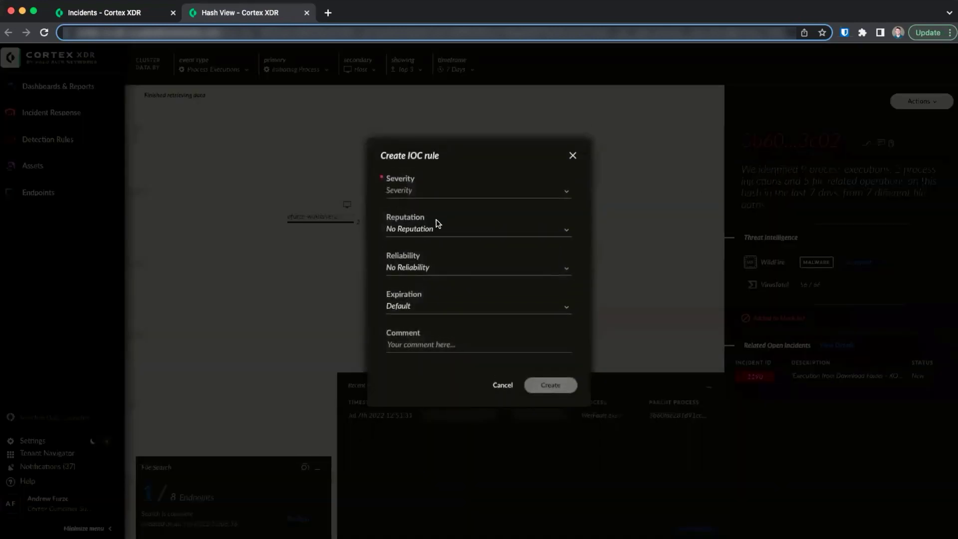
left_click(453, 231)
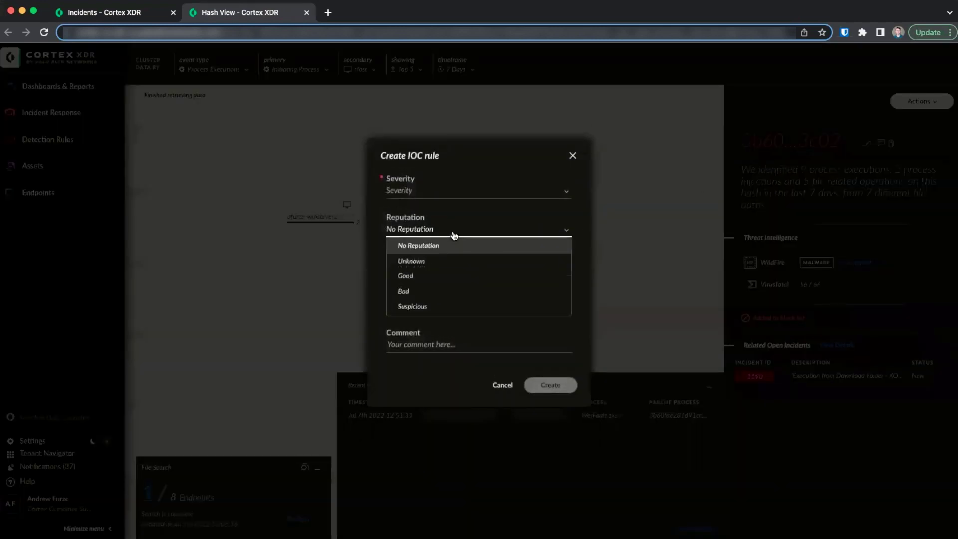
left_click(457, 296)
left_click(480, 268)
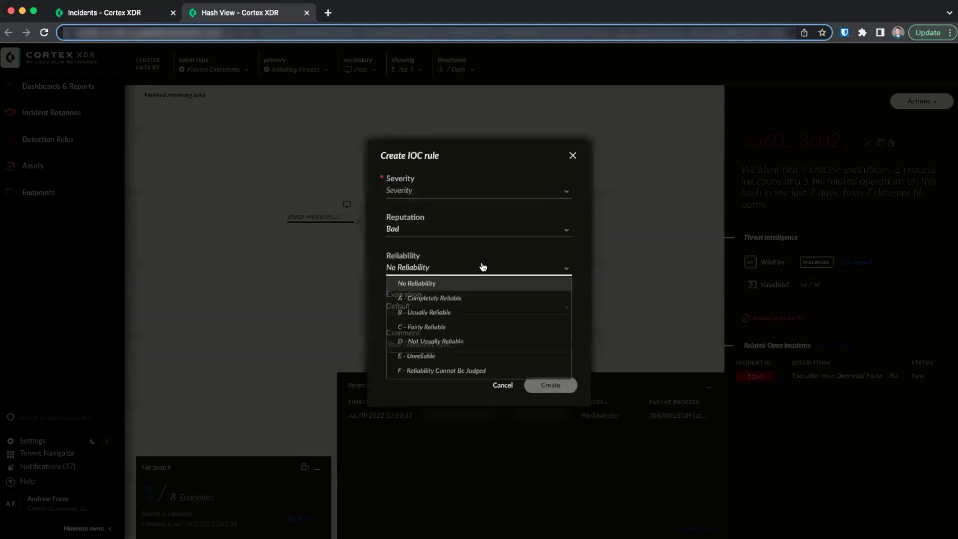
left_click(470, 302)
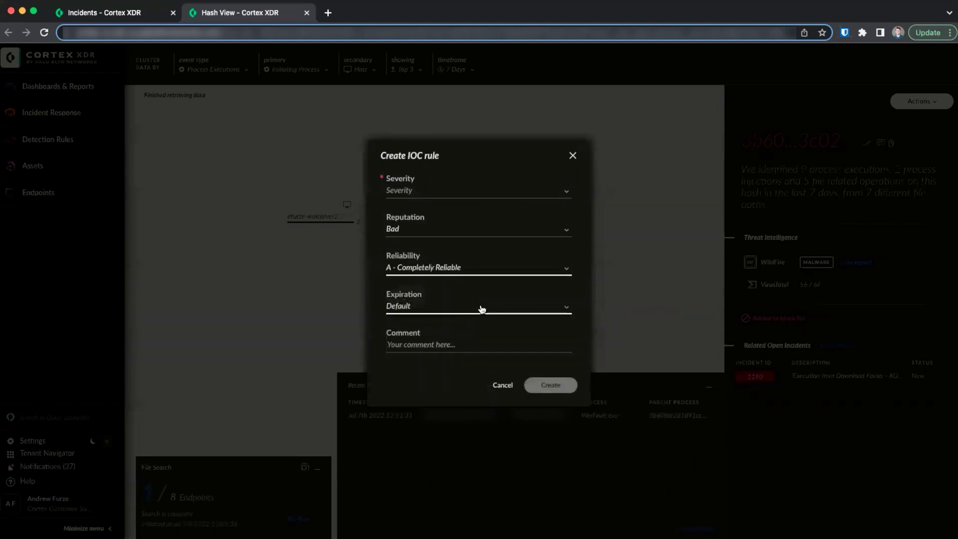
left_click(497, 313)
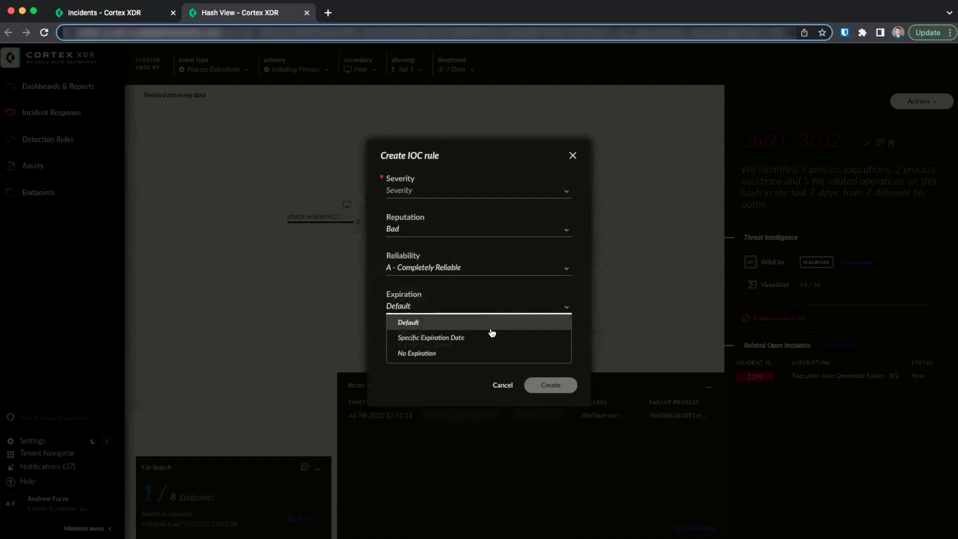
left_click(442, 355)
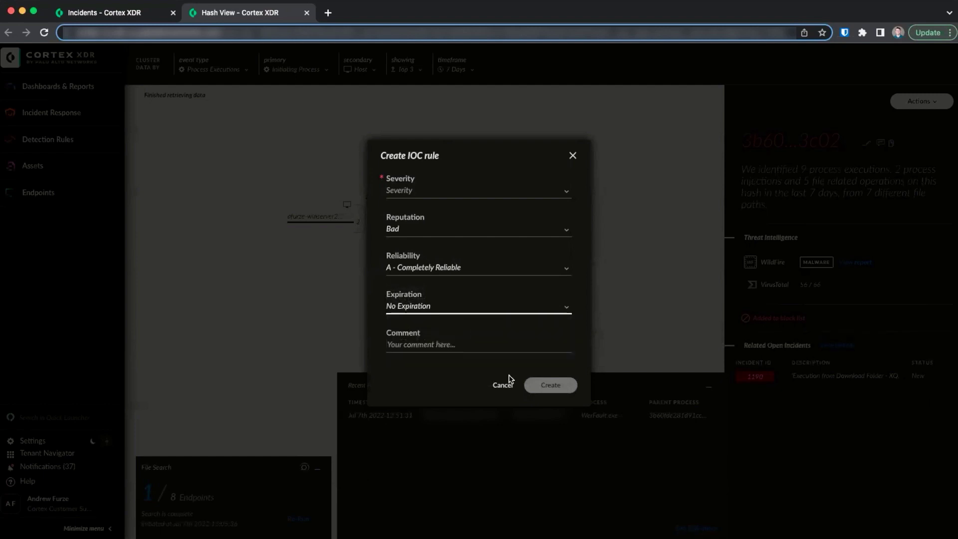
left_click(569, 192)
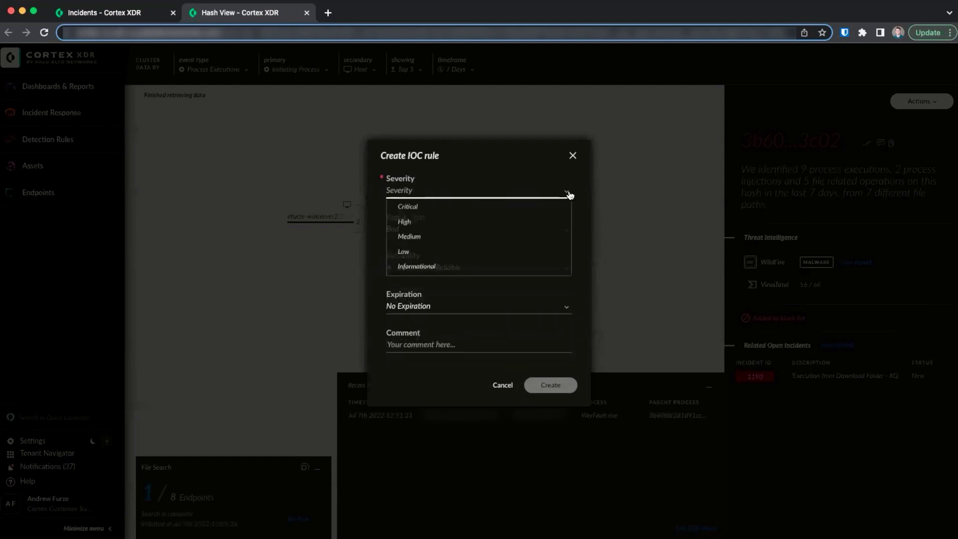
left_click(539, 208)
left_click(549, 385)
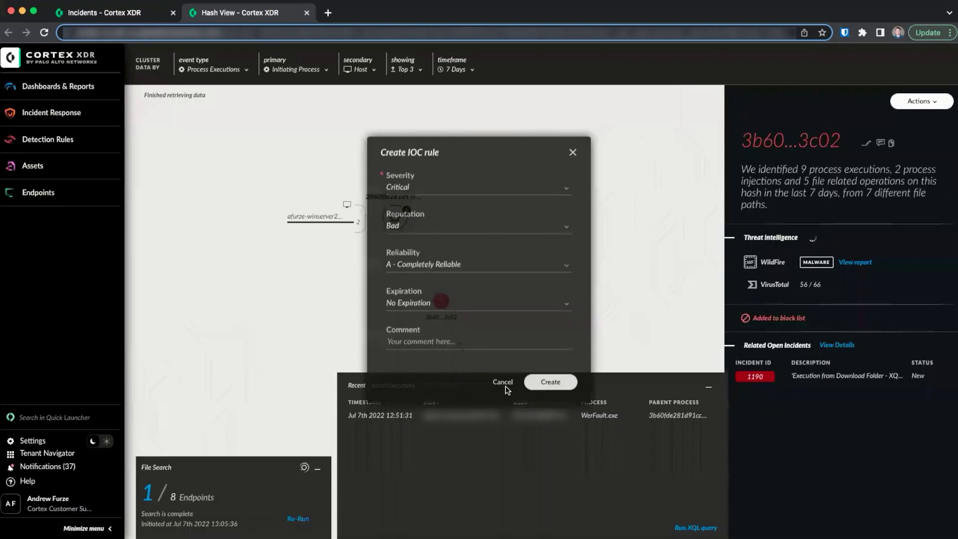